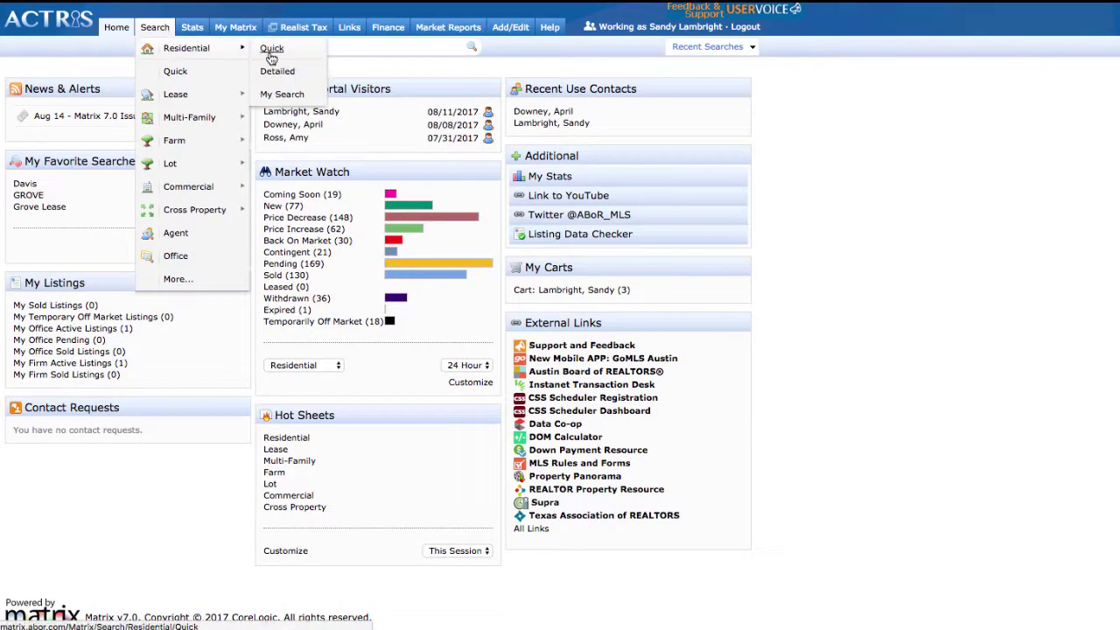
Set up a quick residential search: 1 story, area RRE, subdivision teravista, price 300-
click(270, 51)
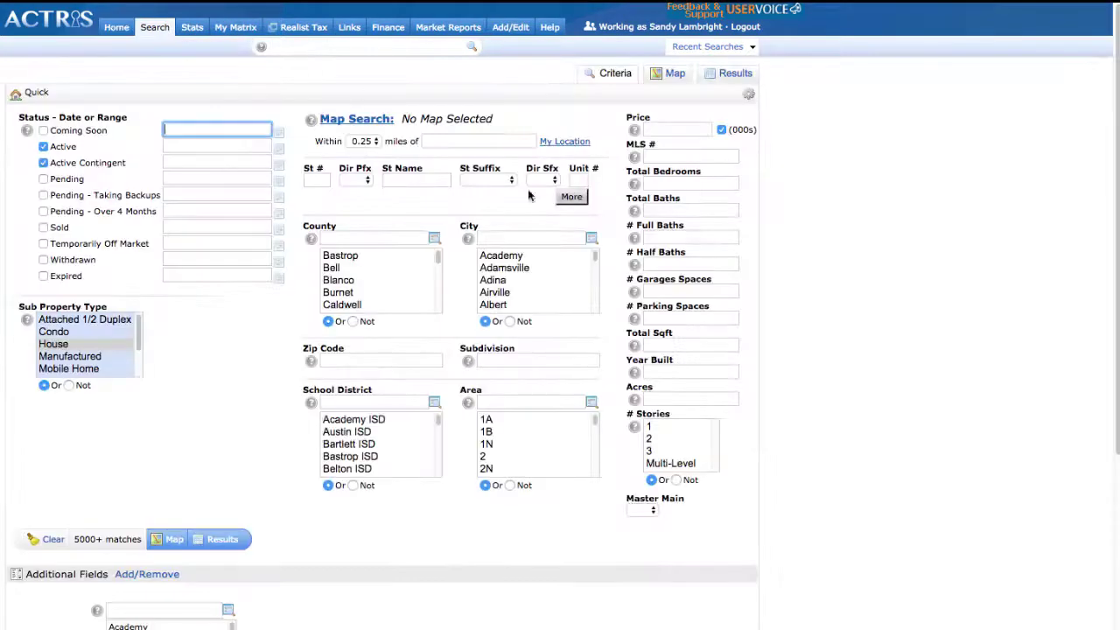
click(552, 400)
text(rre)
click(544, 357)
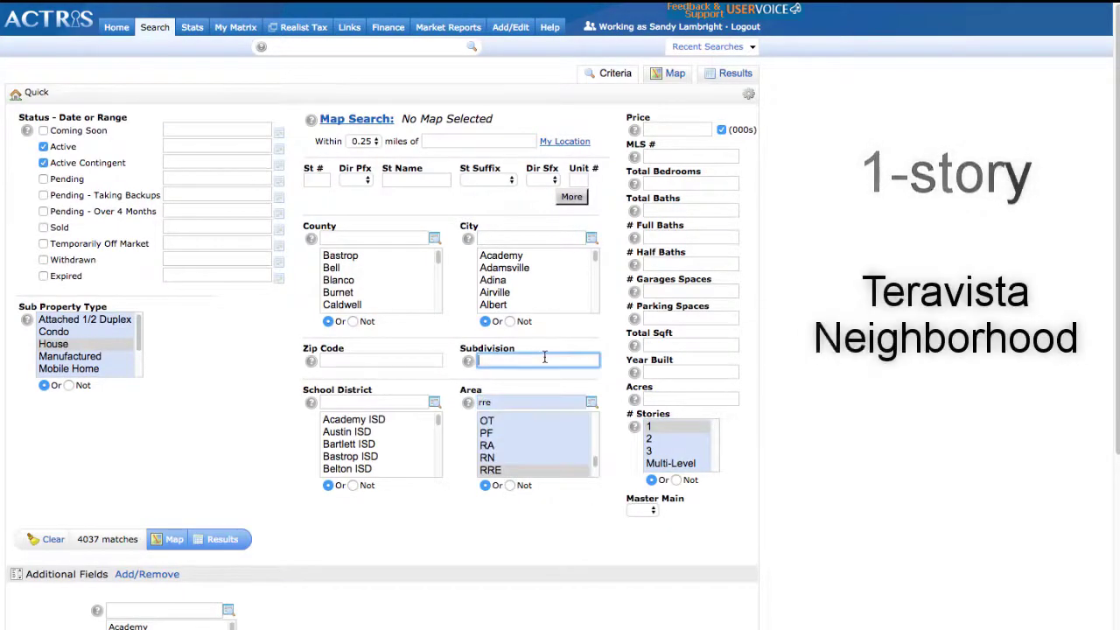
text(teravista)
click(683, 128)
text(300-)
Show the 11 matching listings and start a new auto email from them
click(226, 540)
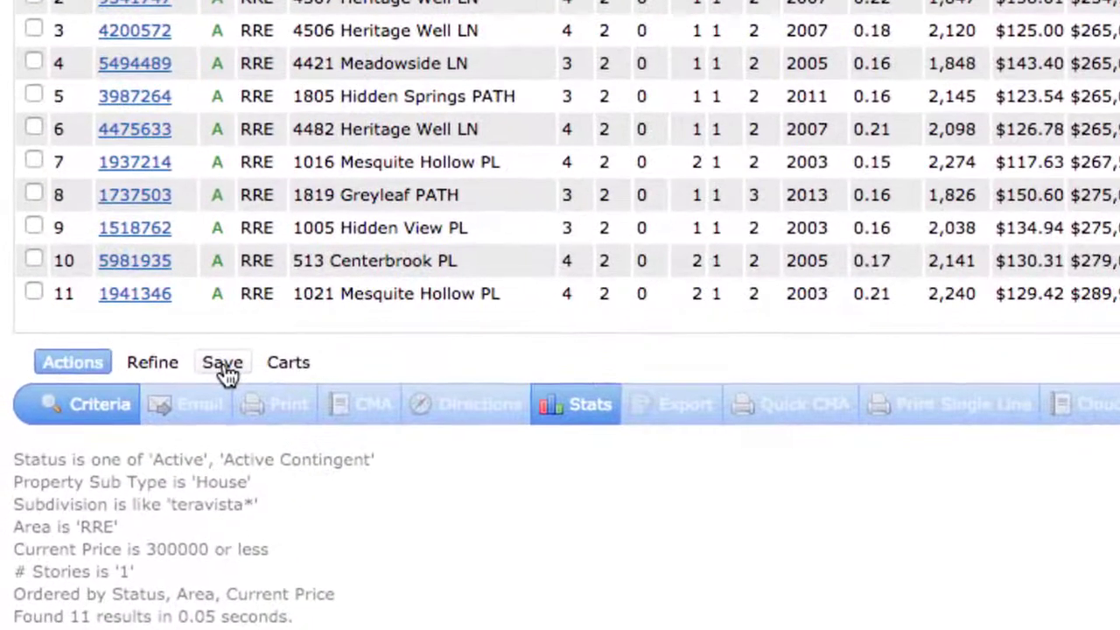
click(224, 366)
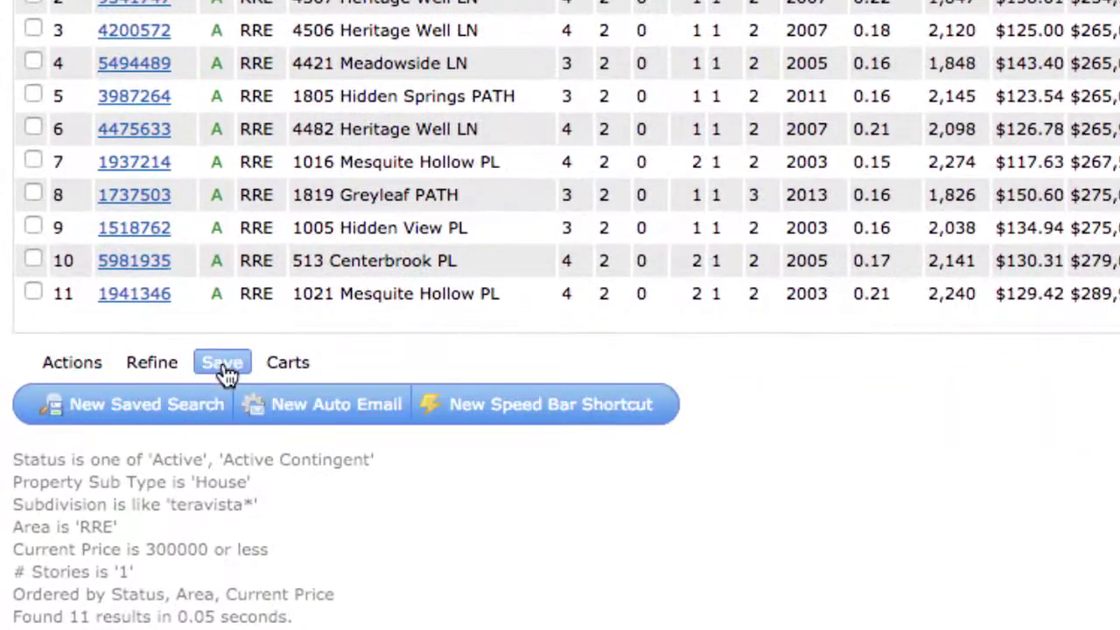
click(337, 406)
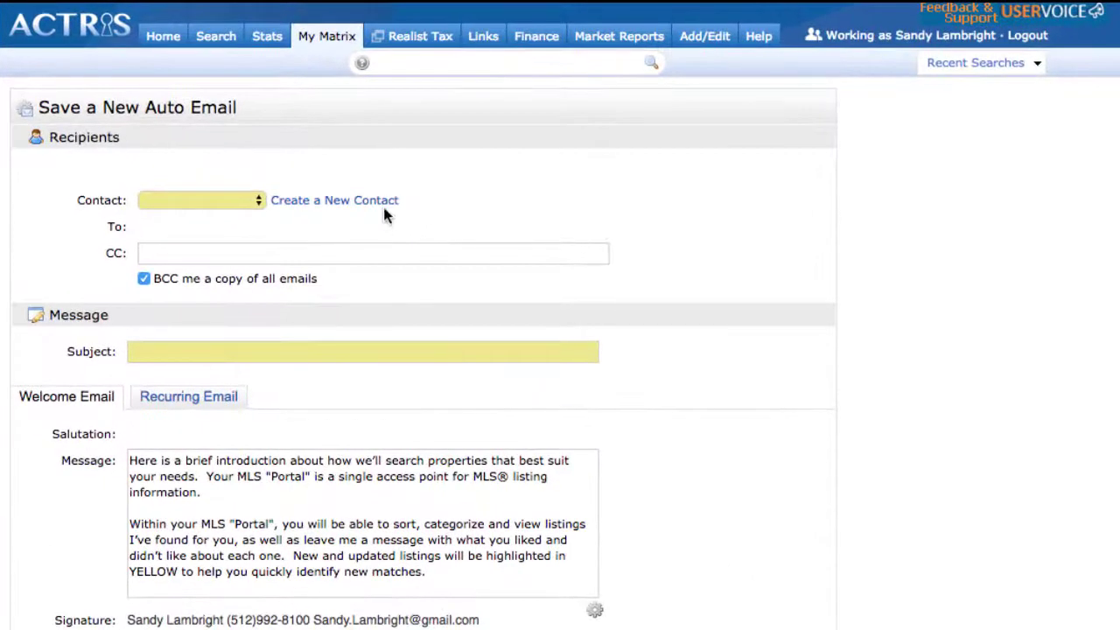
Address the auto email to the buyer contact with subject 'Auto Email: Teravista 1-story'
click(255, 200)
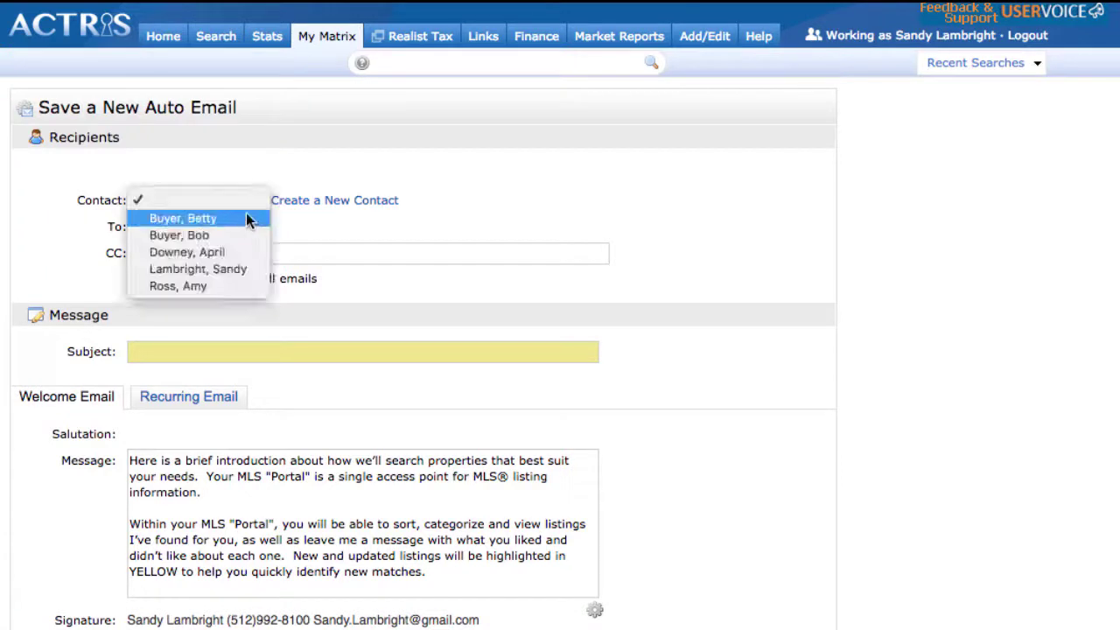
click(233, 236)
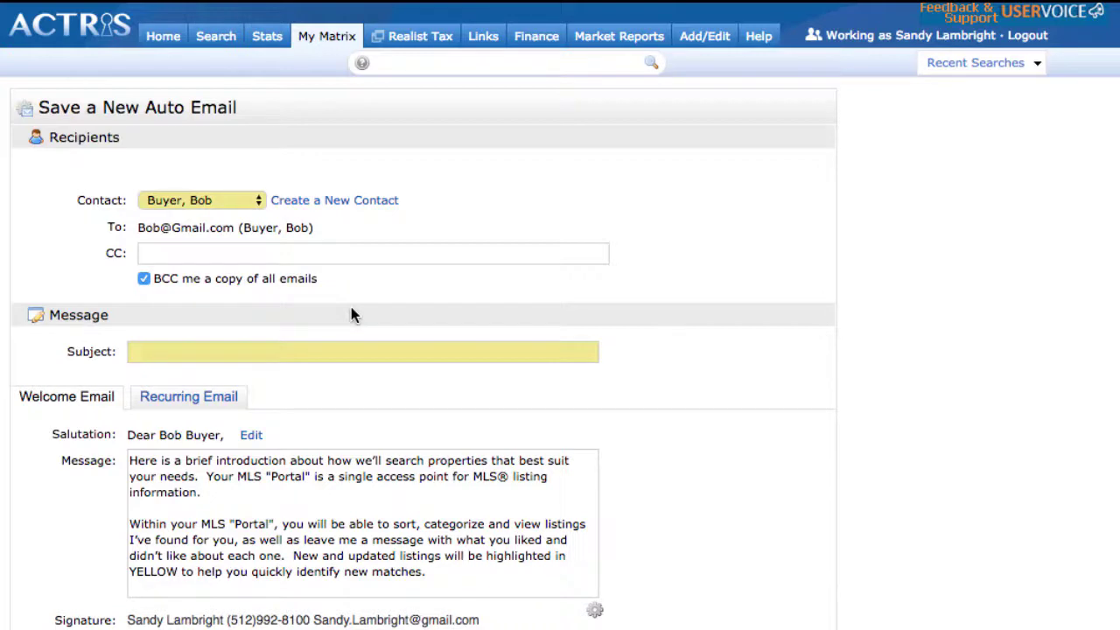
click(373, 356)
text(Auto)
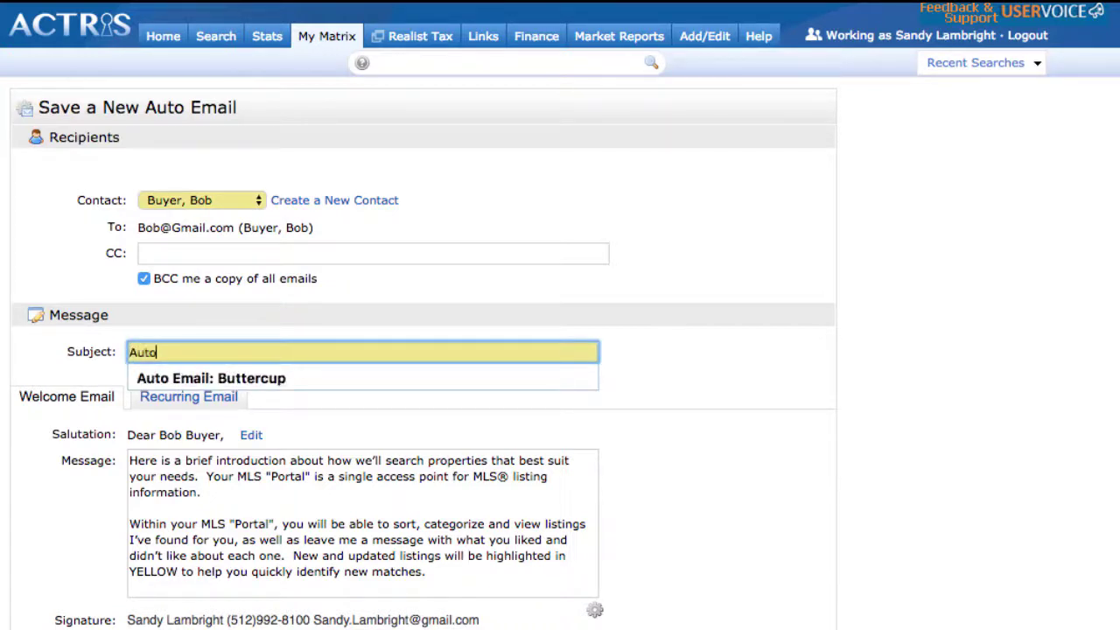
text( Email: Ter)
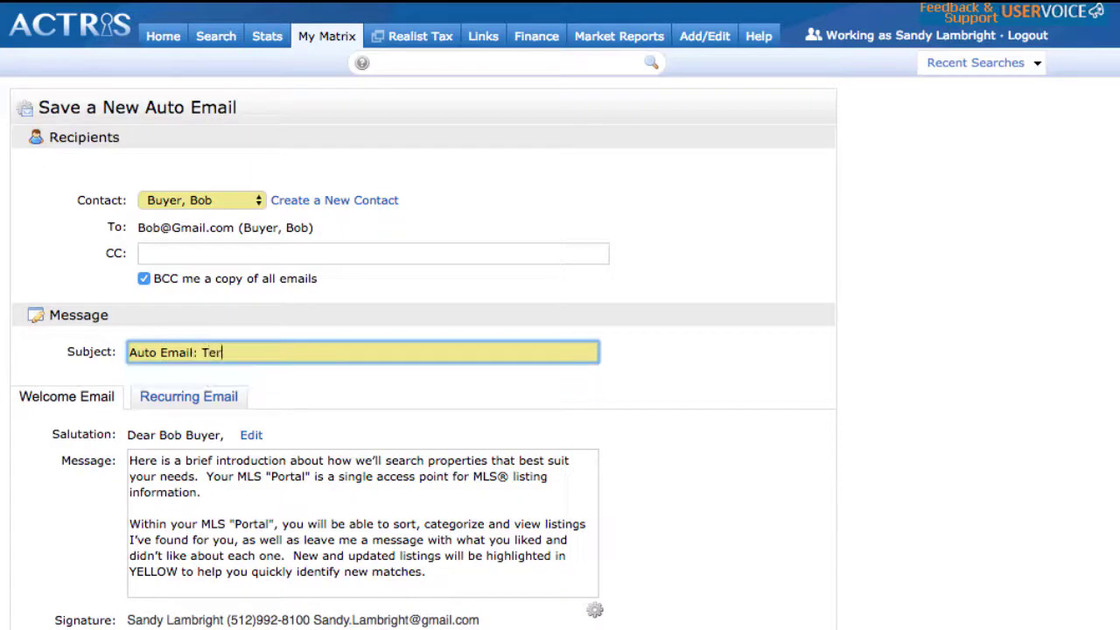
text(avista 1-story)
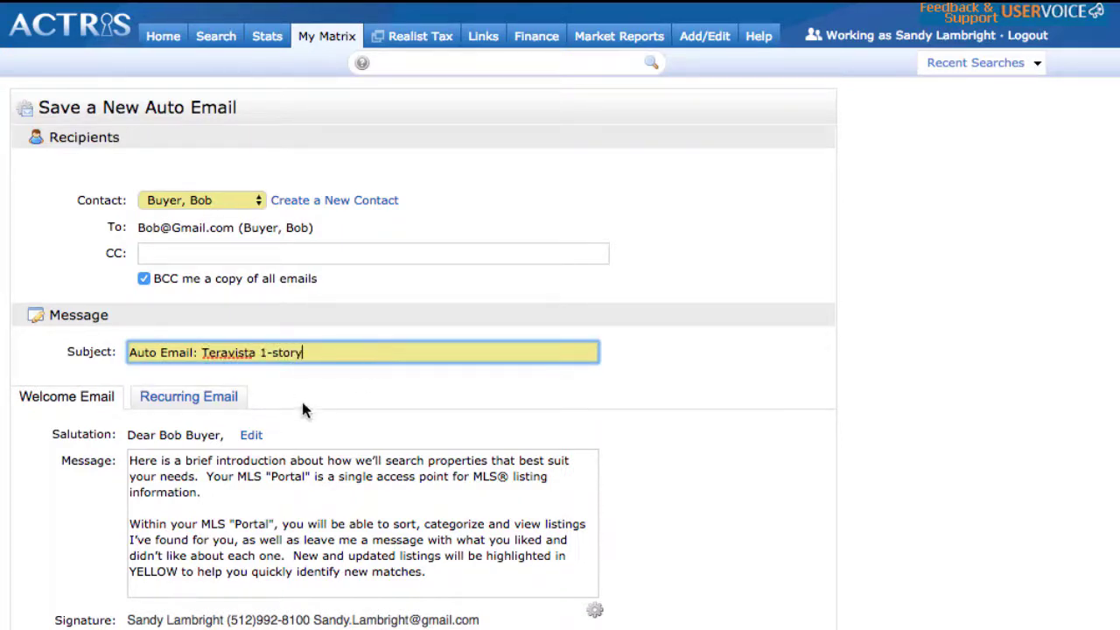
Review the auto email's welcome message and recurring email message
scroll(304, 409, down, 3)
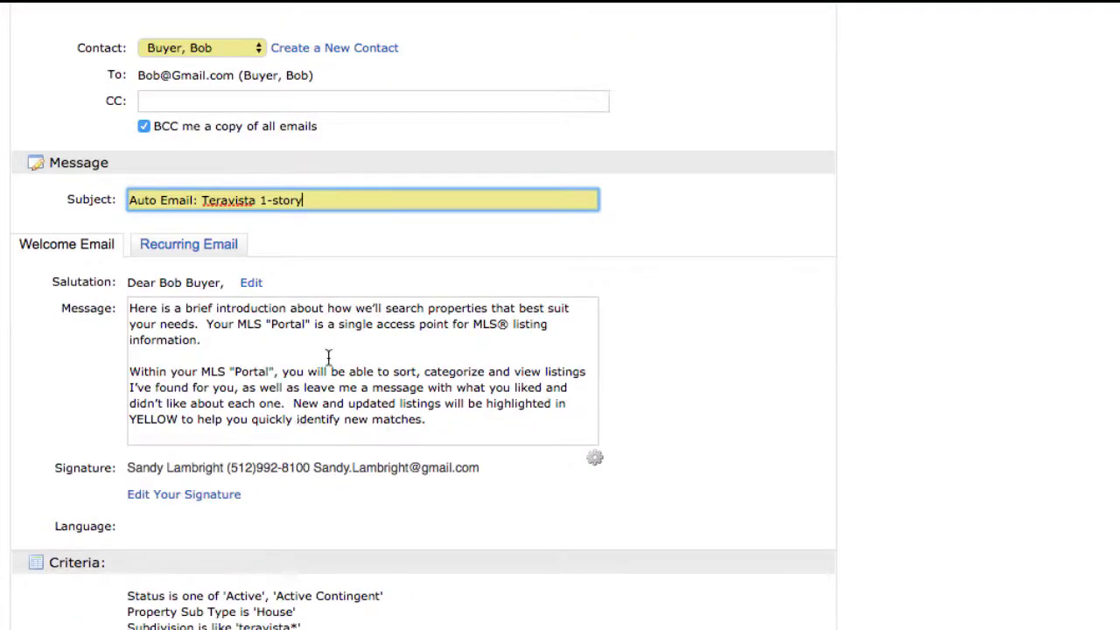
click(328, 354)
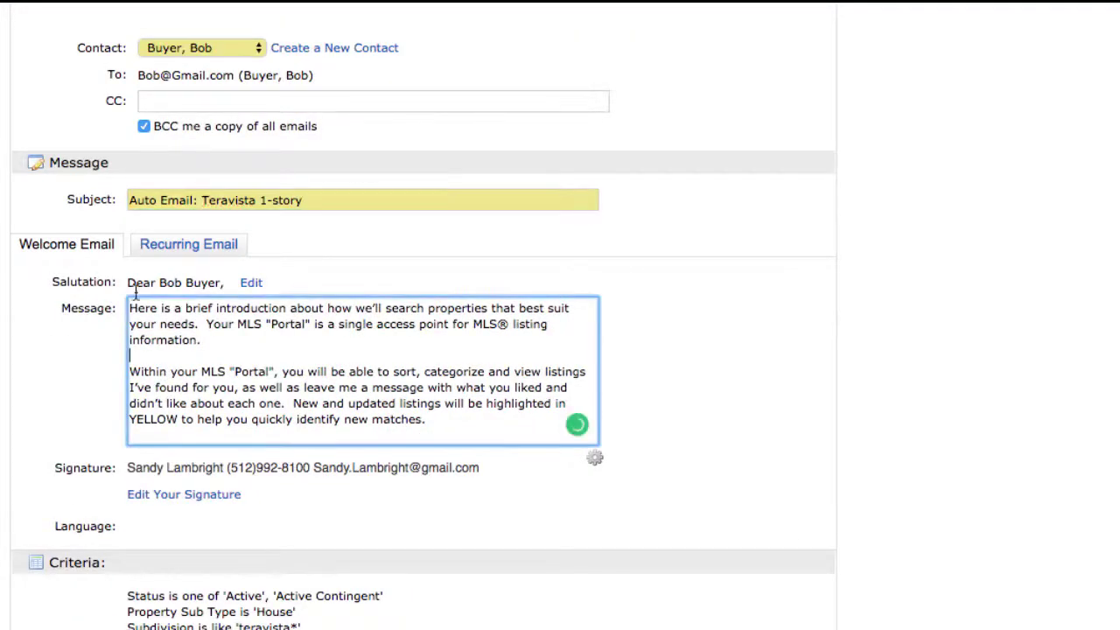
click(182, 244)
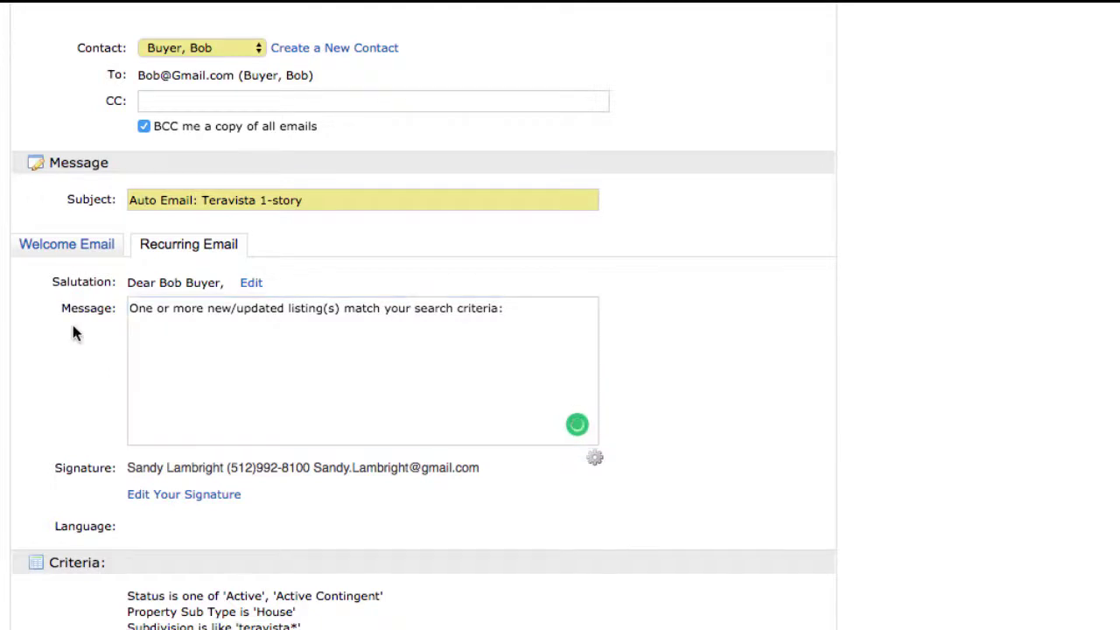
Set the auto email schedule to send new matches ASAP
scroll(158, 345, down, 1)
scroll(181, 341, down, 3)
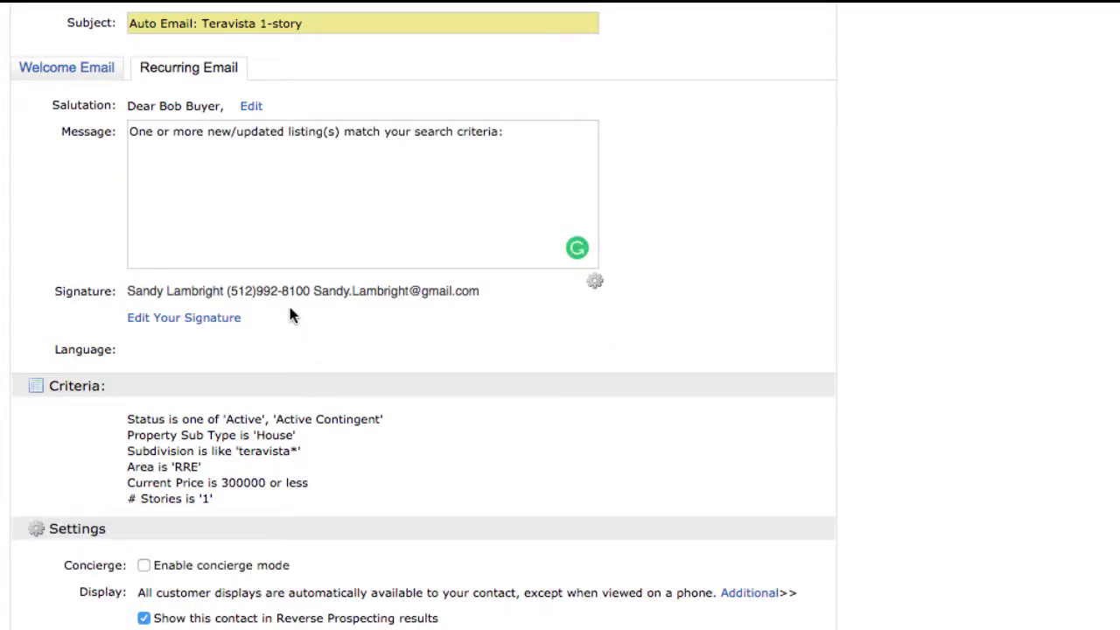
scroll(292, 314, down, 2)
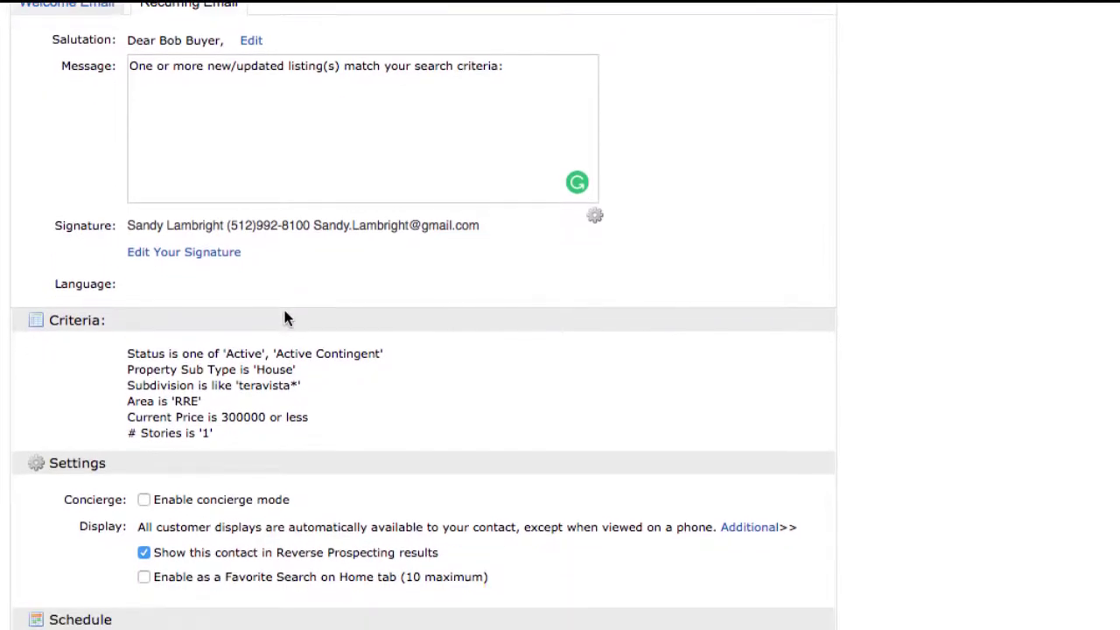
scroll(284, 317, down, 2)
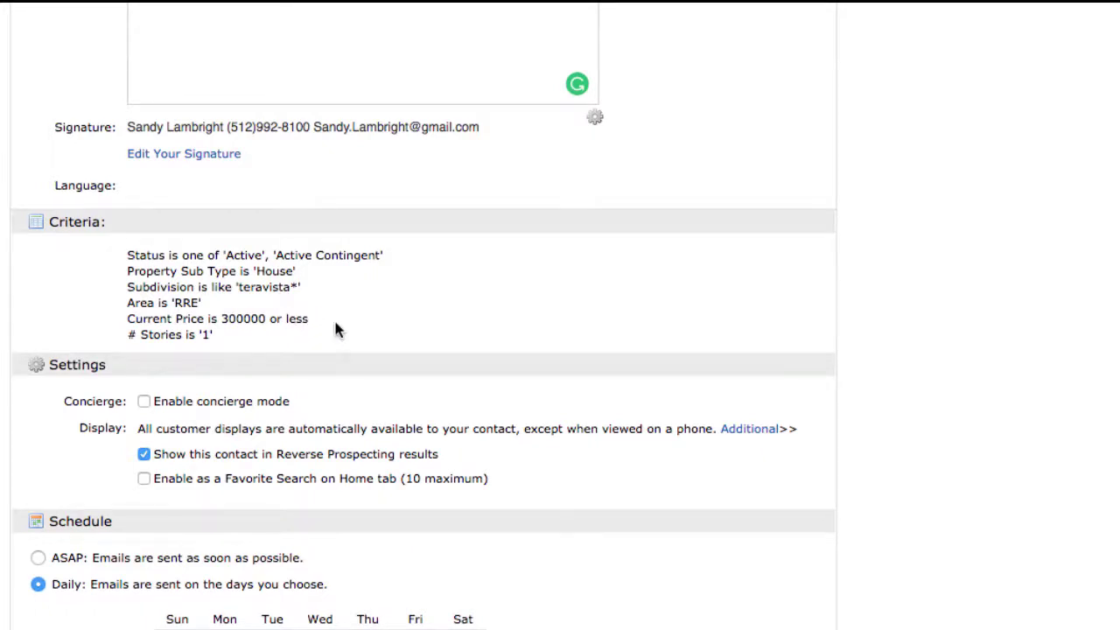
scroll(338, 329, down, 1)
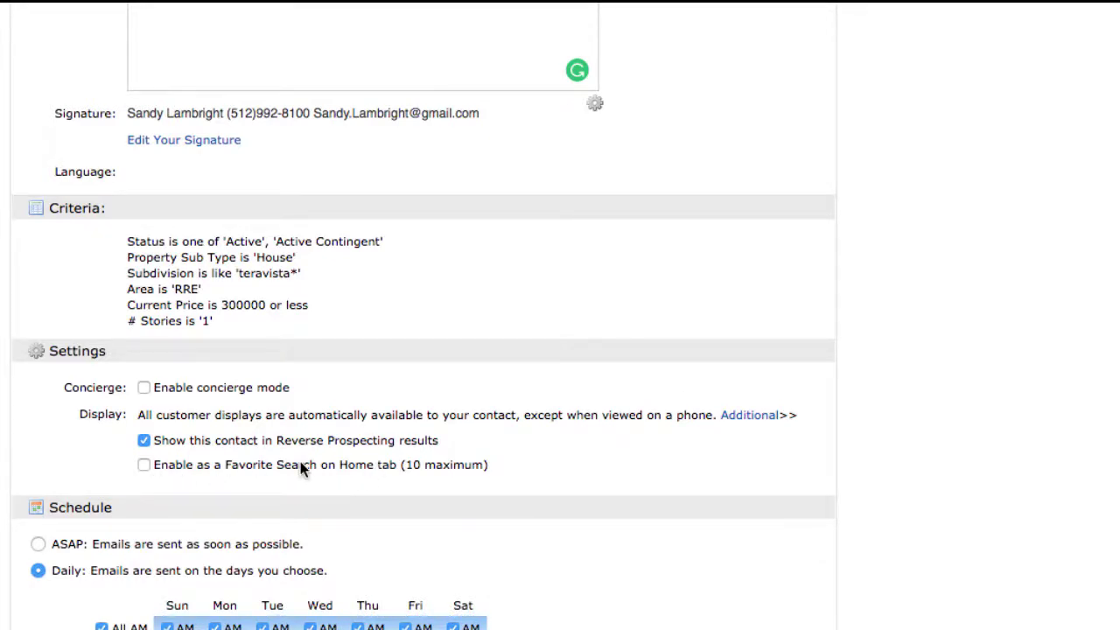
scroll(300, 461, down, 3)
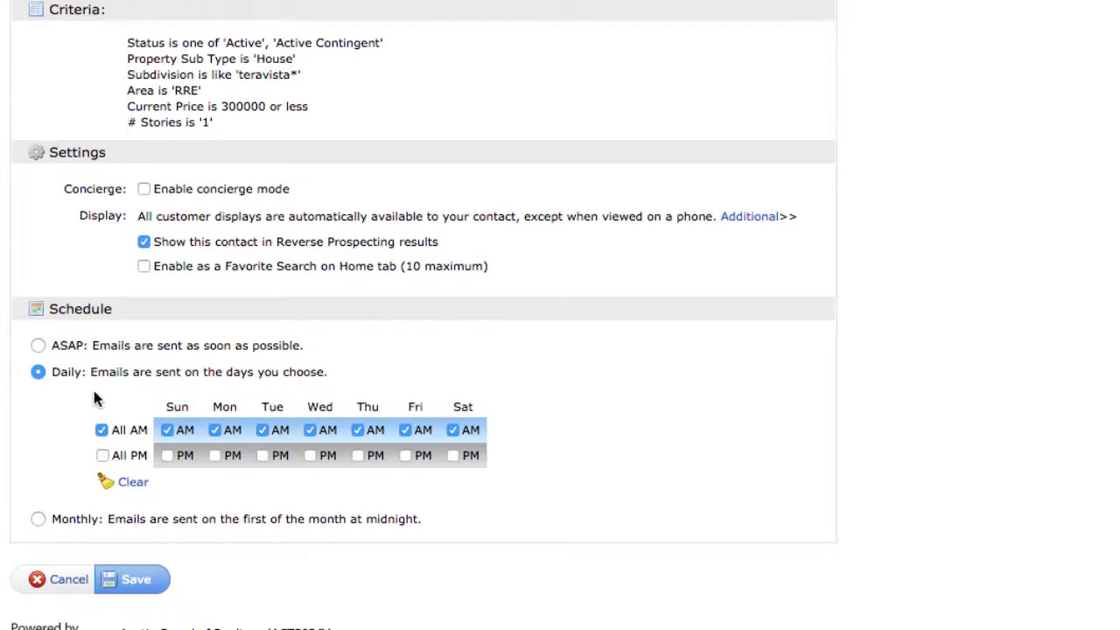
click(38, 346)
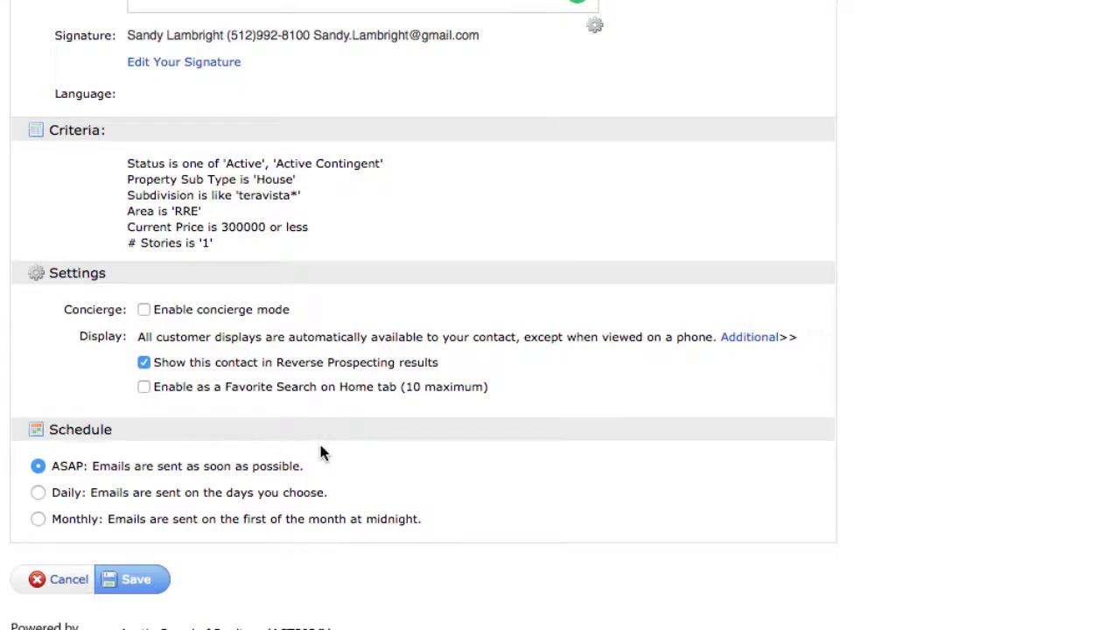
click(38, 492)
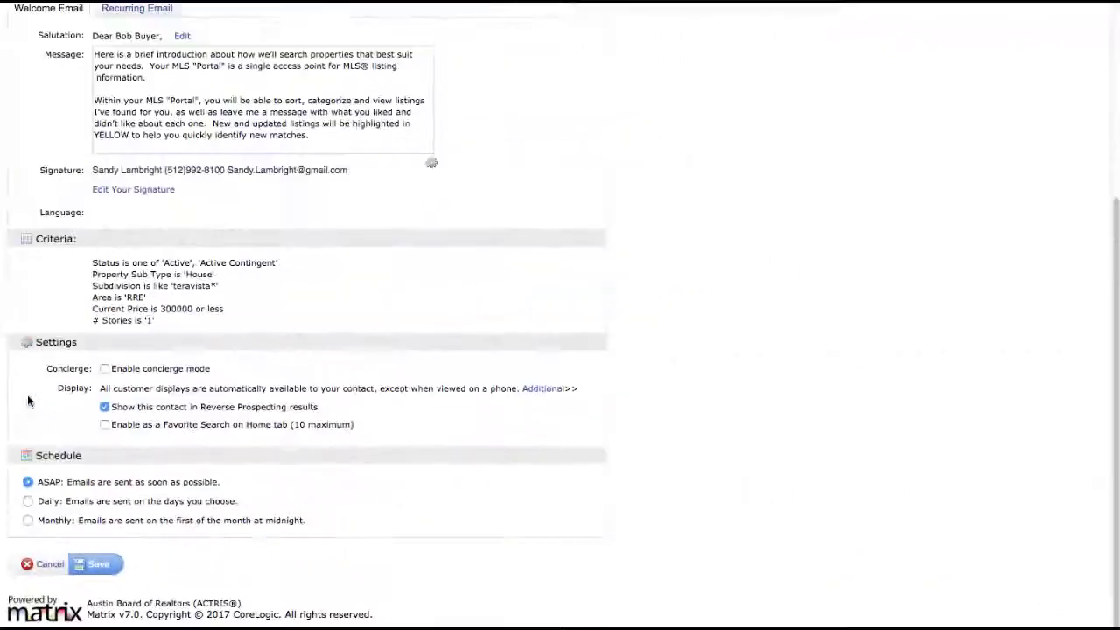
Save the auto email and expand its Teravista 1-story entry in the Auto Emails list
click(98, 565)
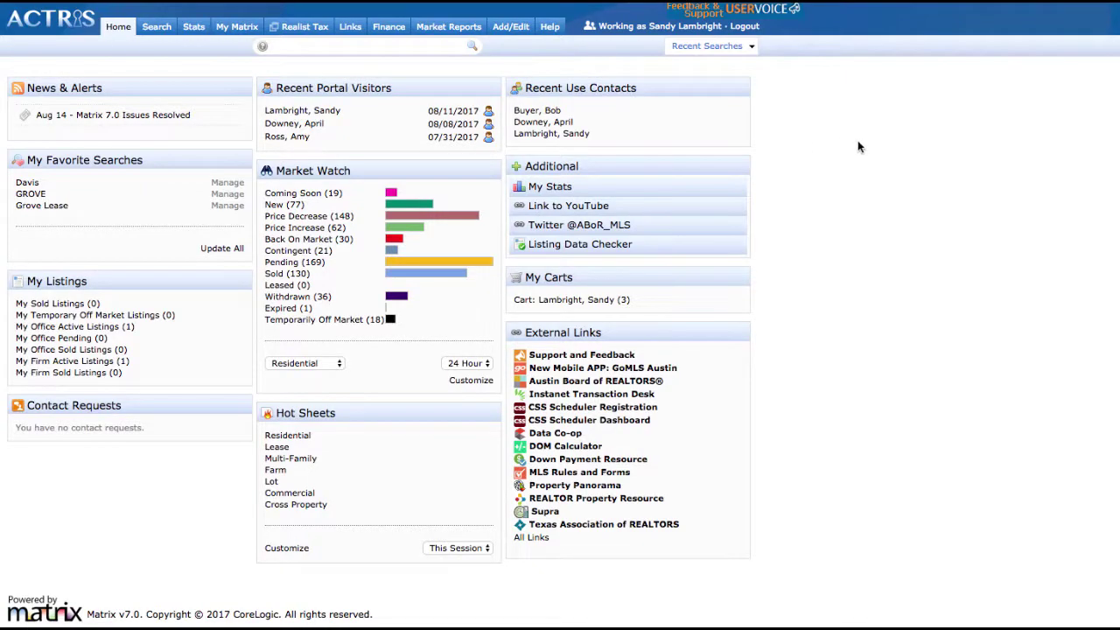
mouse_move(191, 28)
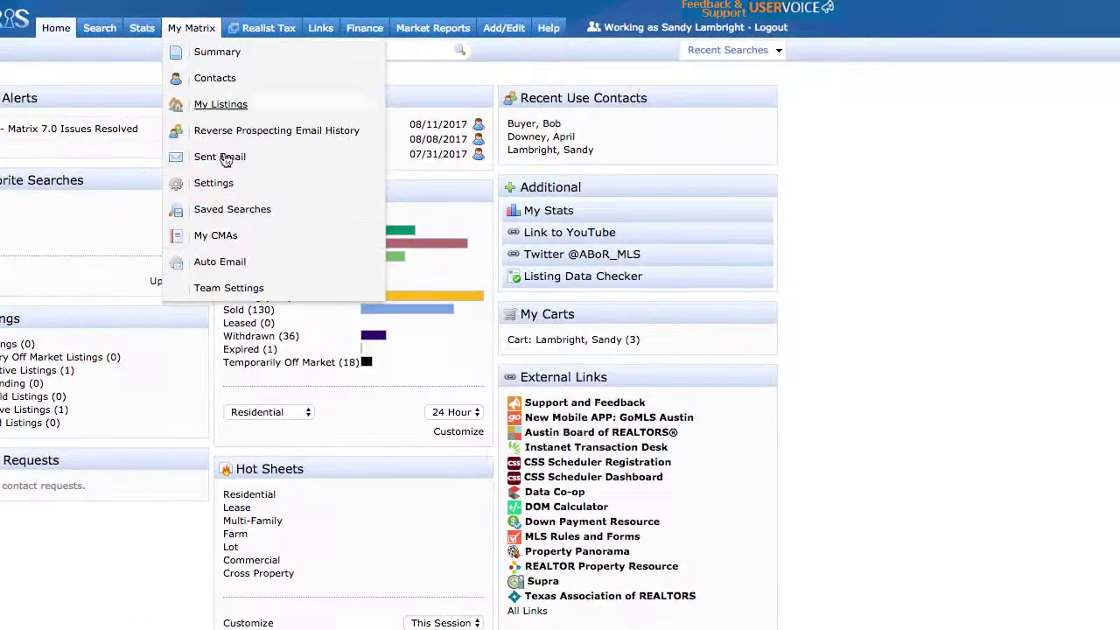
click(243, 270)
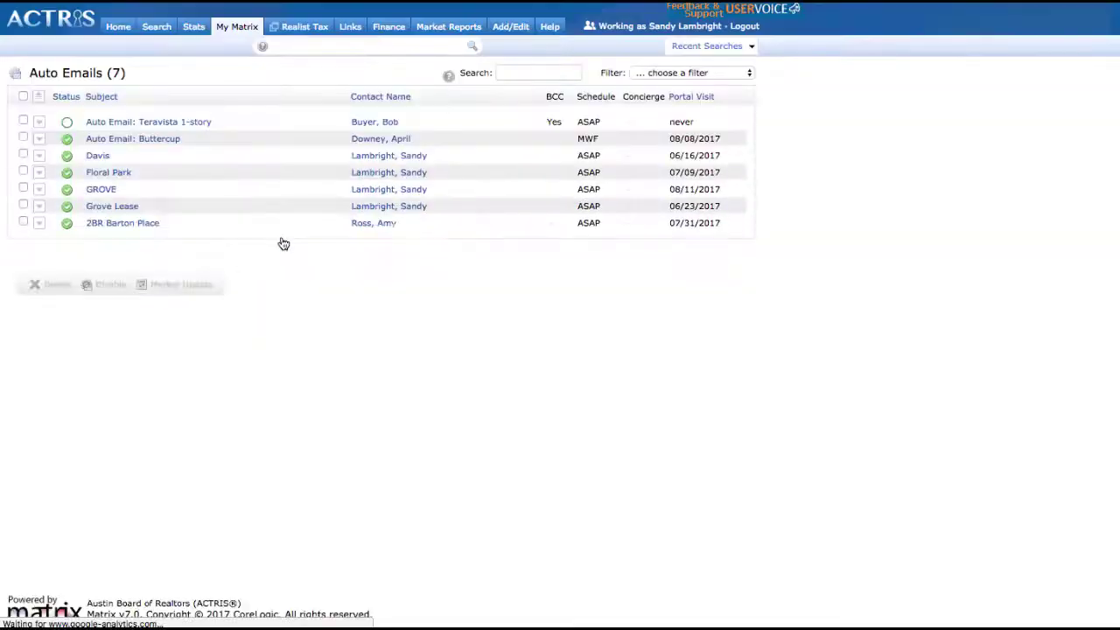
click(38, 122)
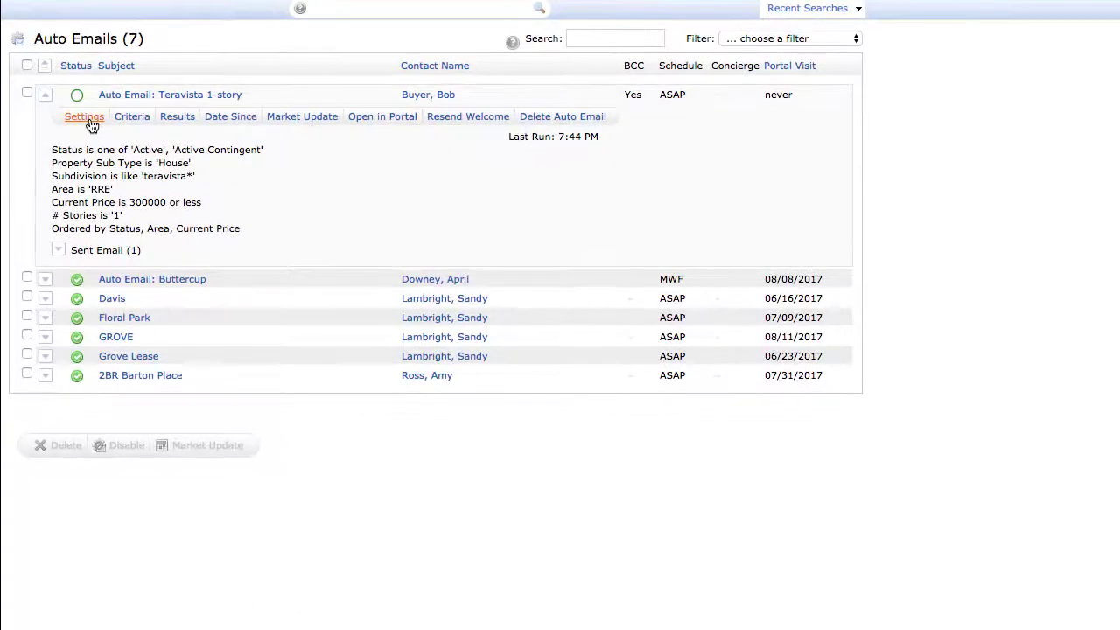
Review and re-save the Teravista 1-story entry's settings and search criteria
click(85, 117)
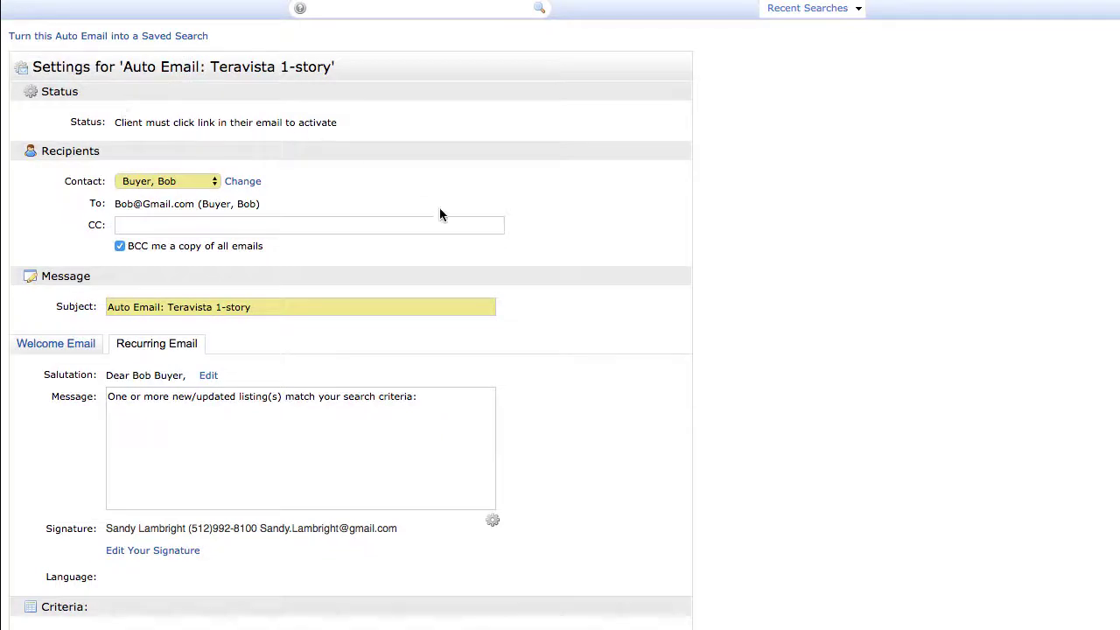
scroll(431, 182, down, 5)
scroll(432, 185, down, 1)
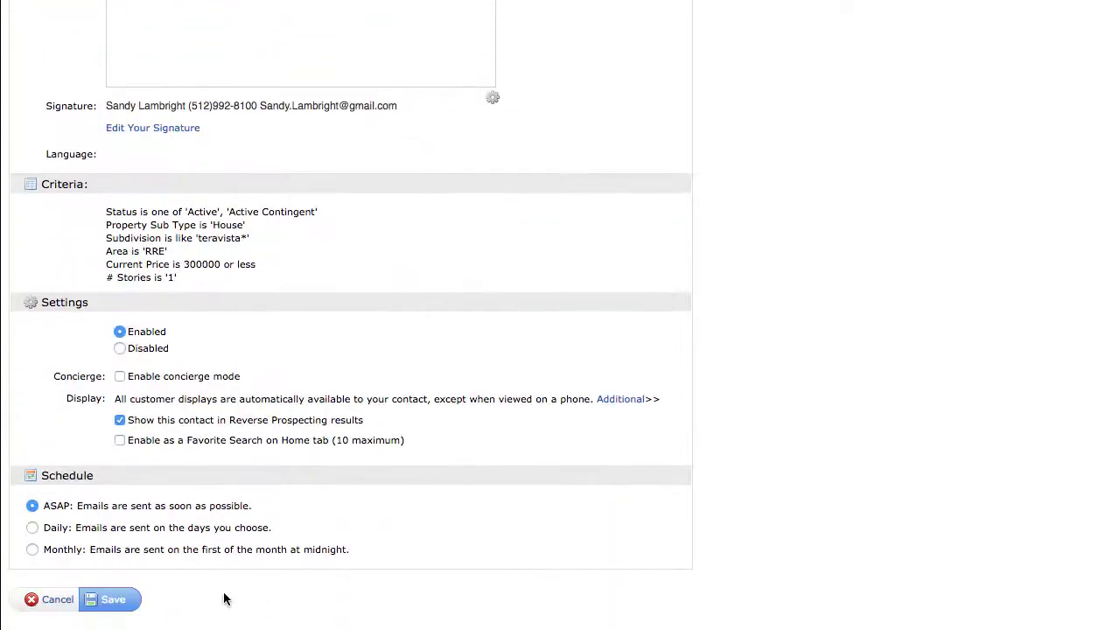
click(112, 604)
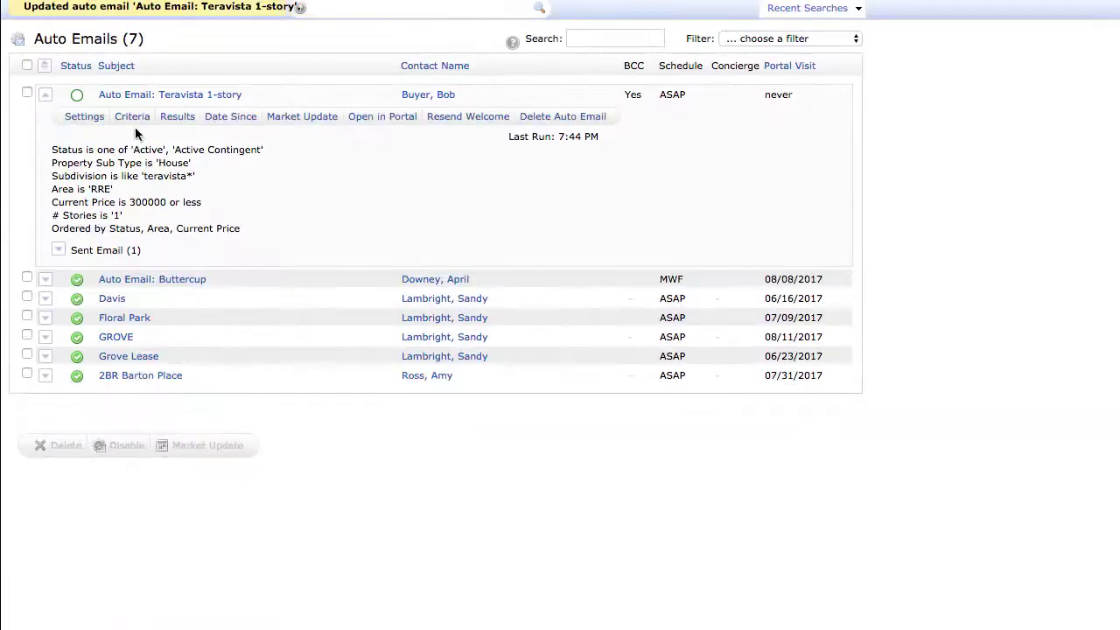
click(132, 116)
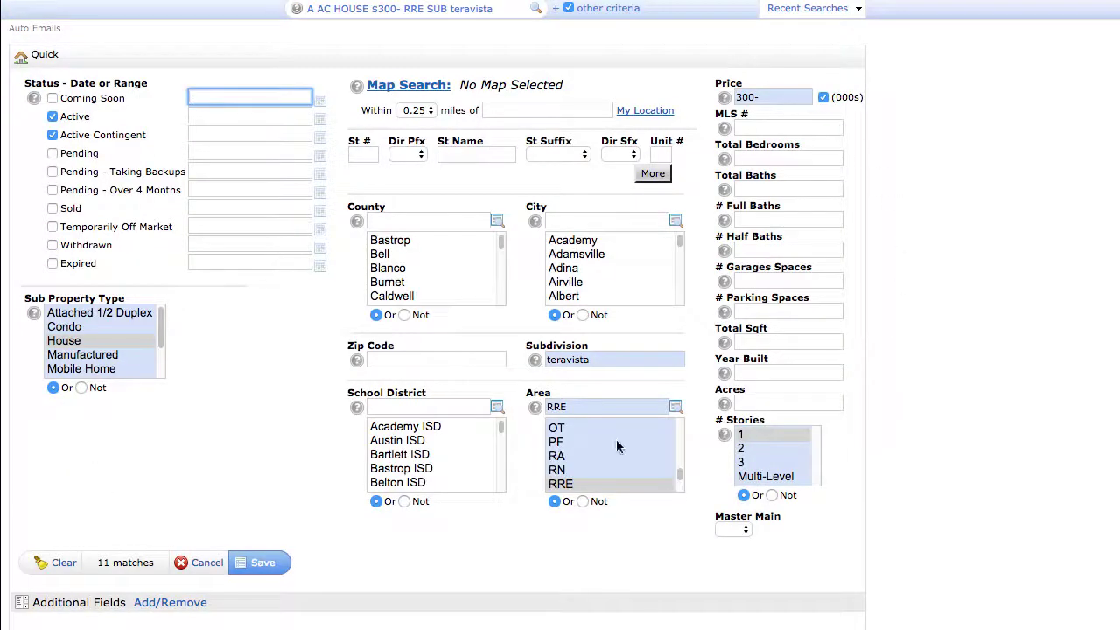
click(264, 565)
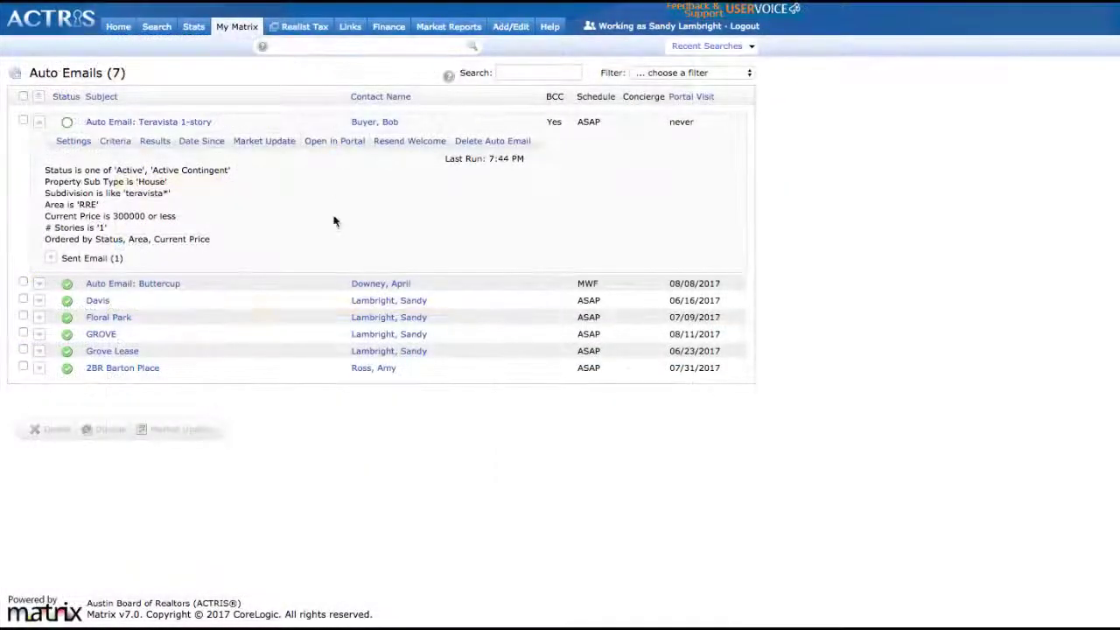
Preview the Teravista 1-story listings in the portal, then reach Portal Notification Settings
click(336, 144)
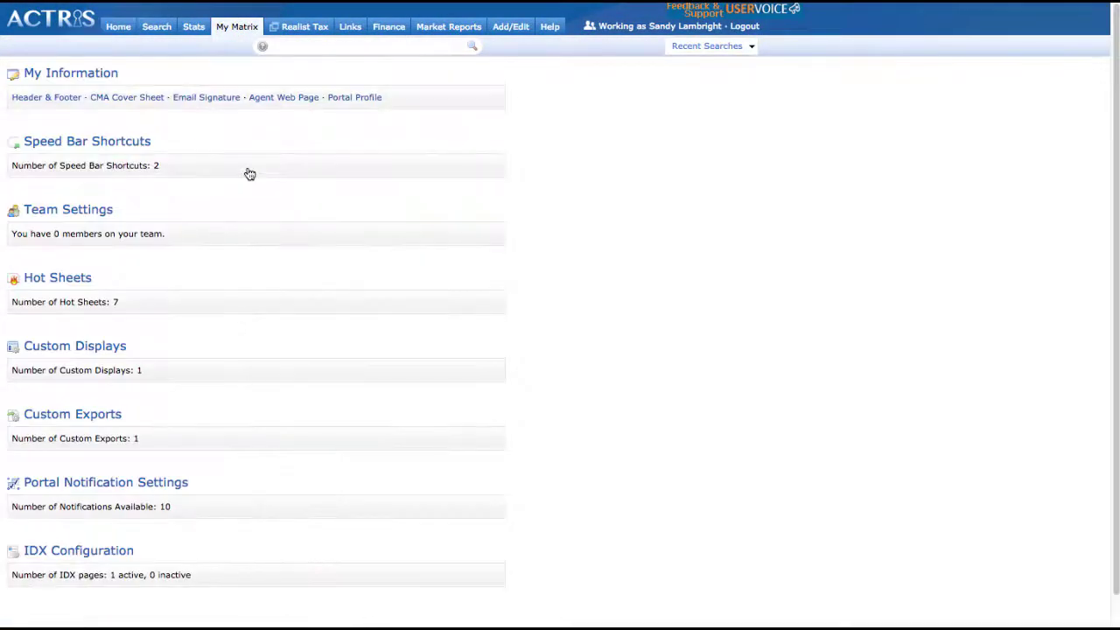
scroll(249, 174, down, 2)
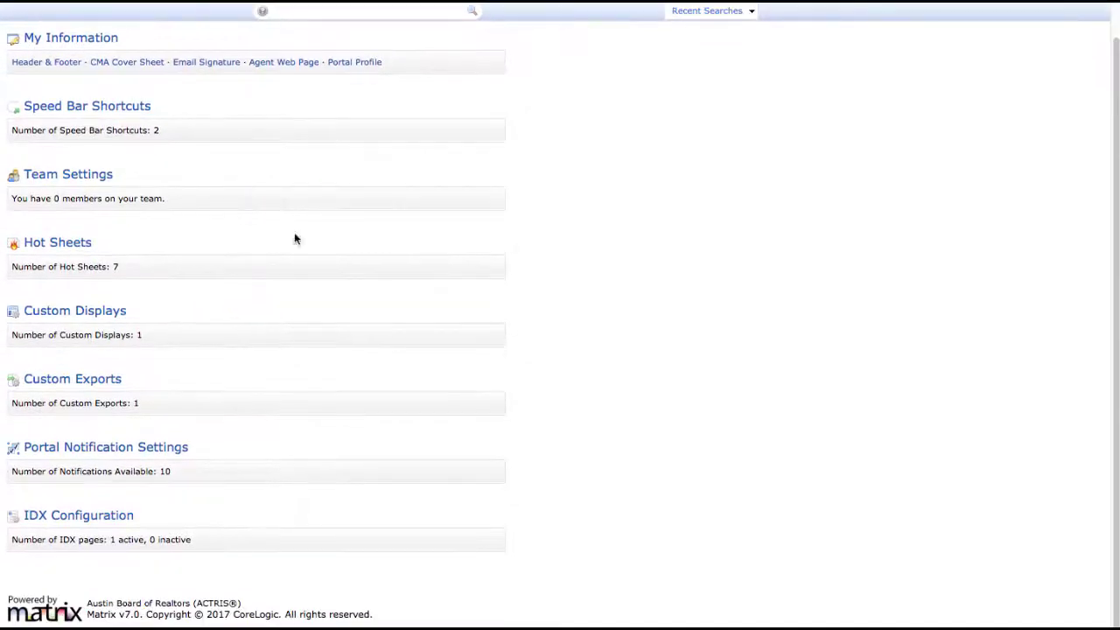
click(125, 448)
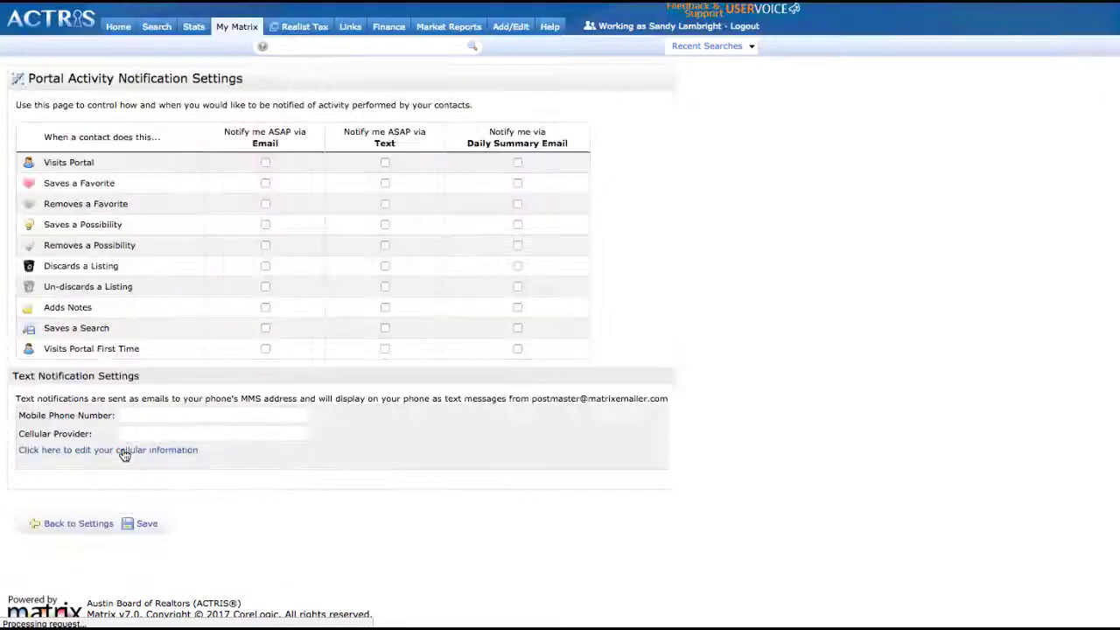